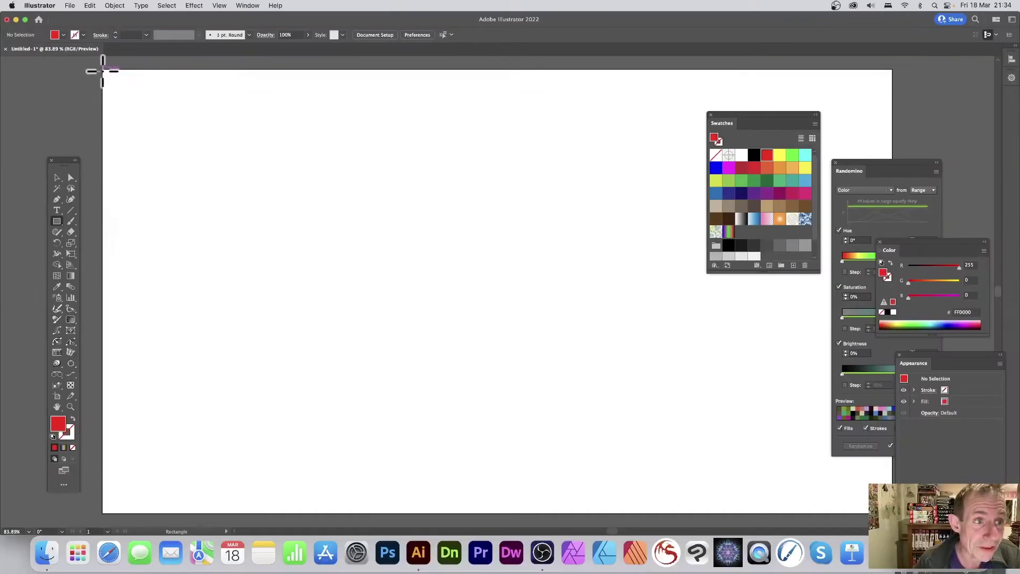
# - Draw a 30 x 768 px rectangle from the artboard's top-left corner down to its bottom edge
pyautogui.moveTo(110, 131); pyautogui.dragTo(120, 513)
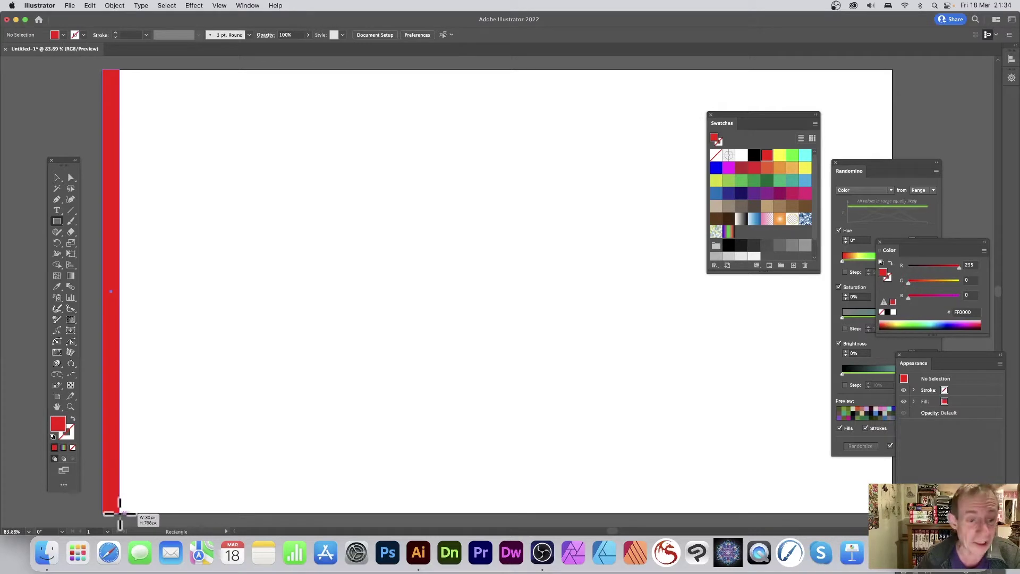
pyautogui.moveTo(120, 513); pyautogui.dragTo(120, 513)
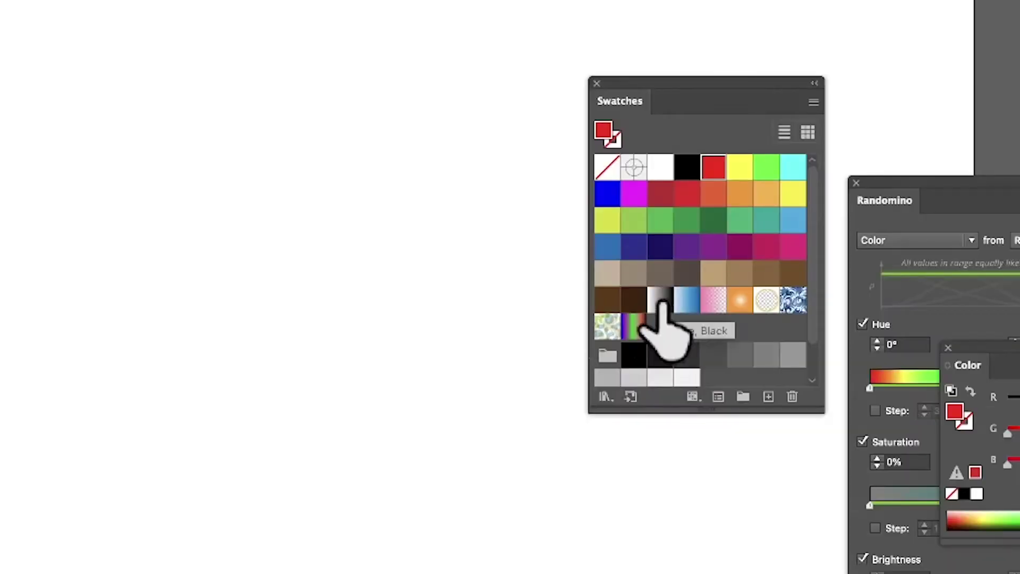
# - Try the white-black, blue and pink pattern swatches, then settle on the rainbow gradient fill
pyautogui.click(662, 304)
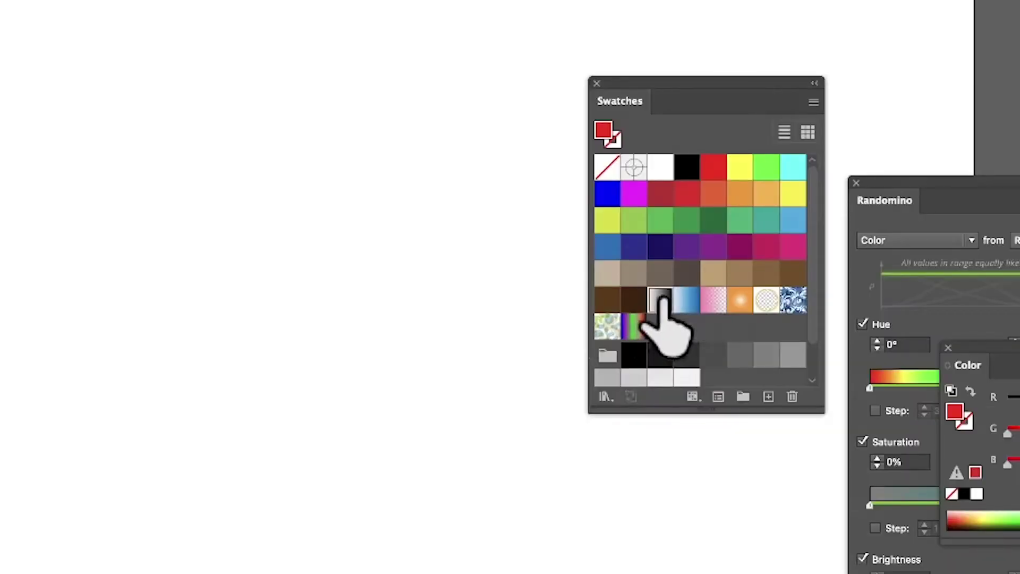
pyautogui.click(688, 301)
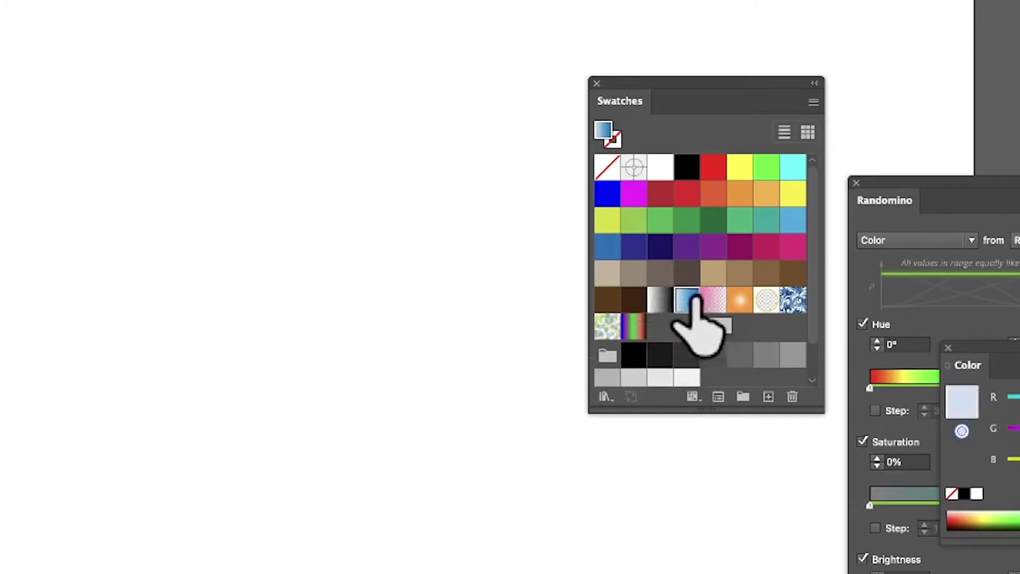
pyautogui.click(713, 301)
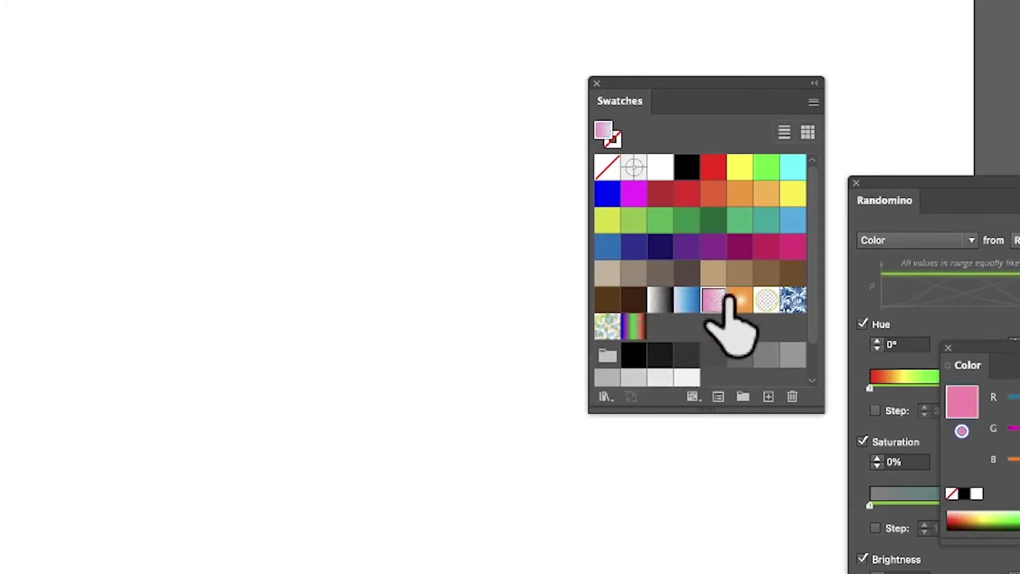
pyautogui.click(635, 330)
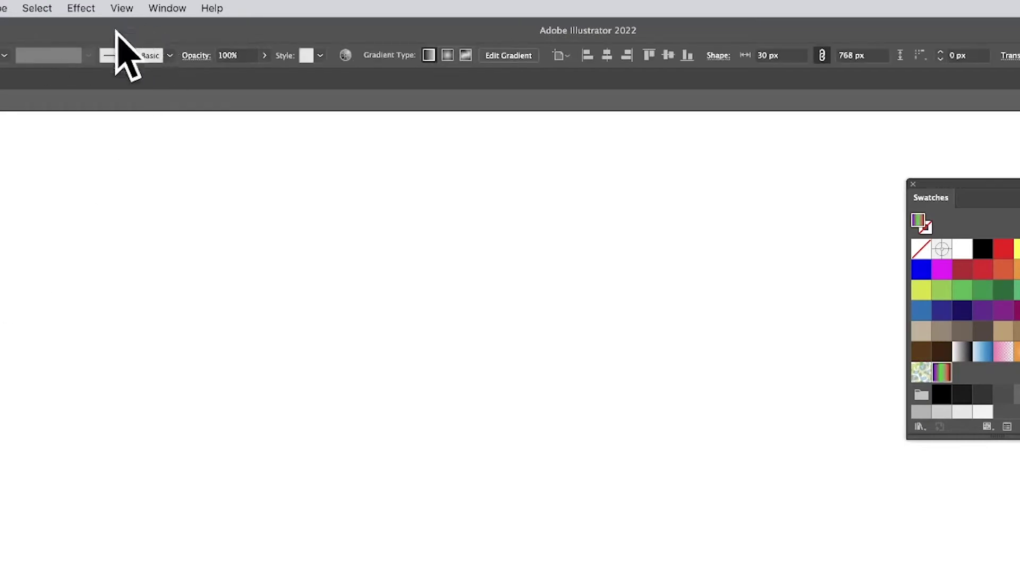
# - Apply a Transform effect moving 30 px horizontally, with 50 copies and Reflect Y on
pyautogui.click(75, 4)
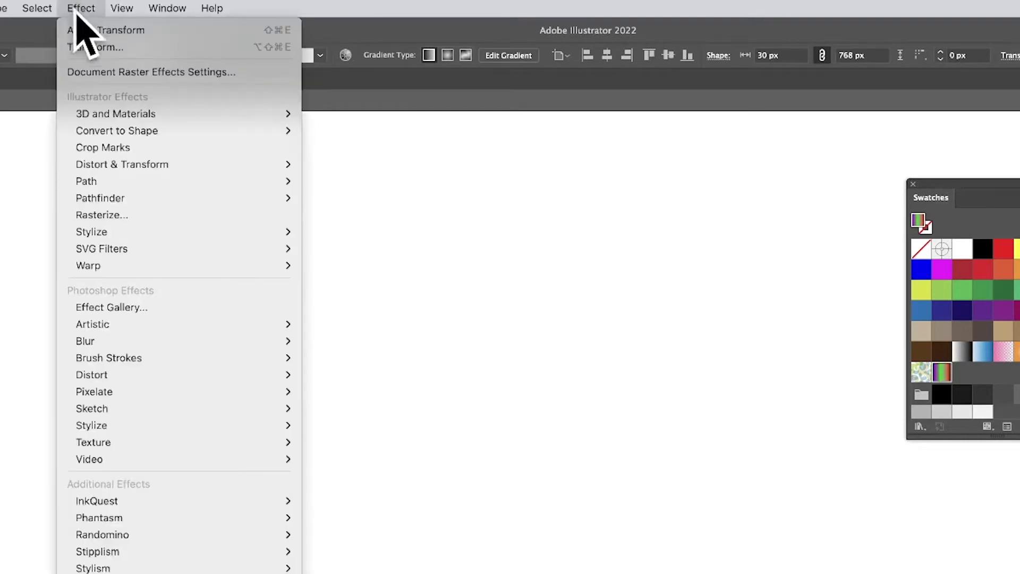
pyautogui.moveTo(101, 166)
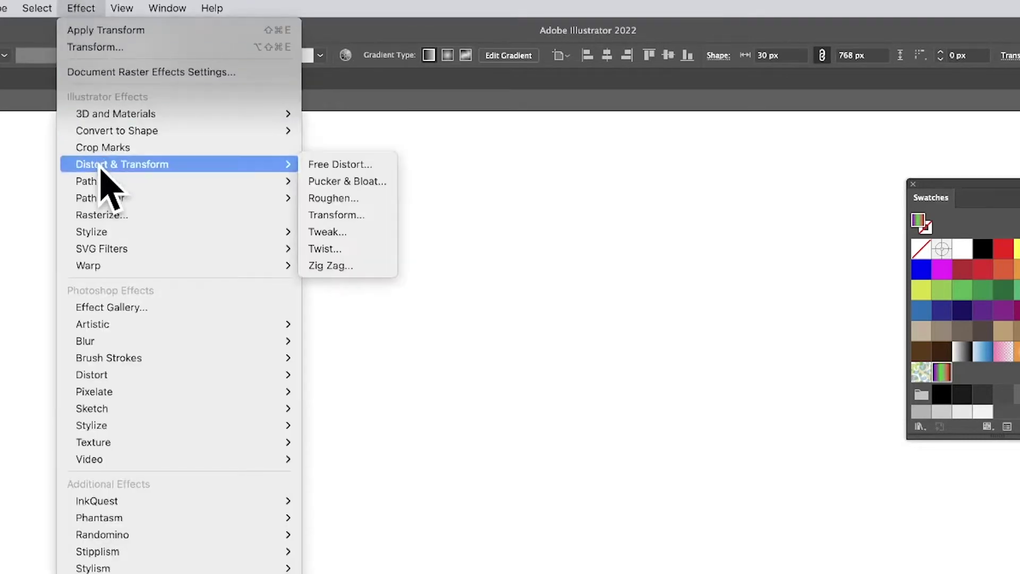
pyautogui.click(364, 219)
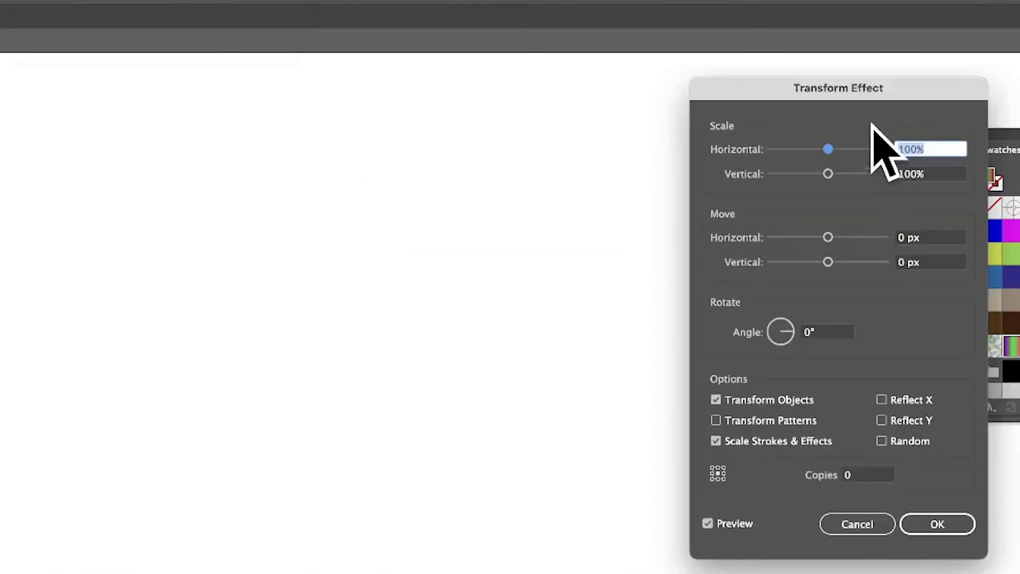
pyautogui.moveTo(847, 92); pyautogui.dragTo(262, 105)
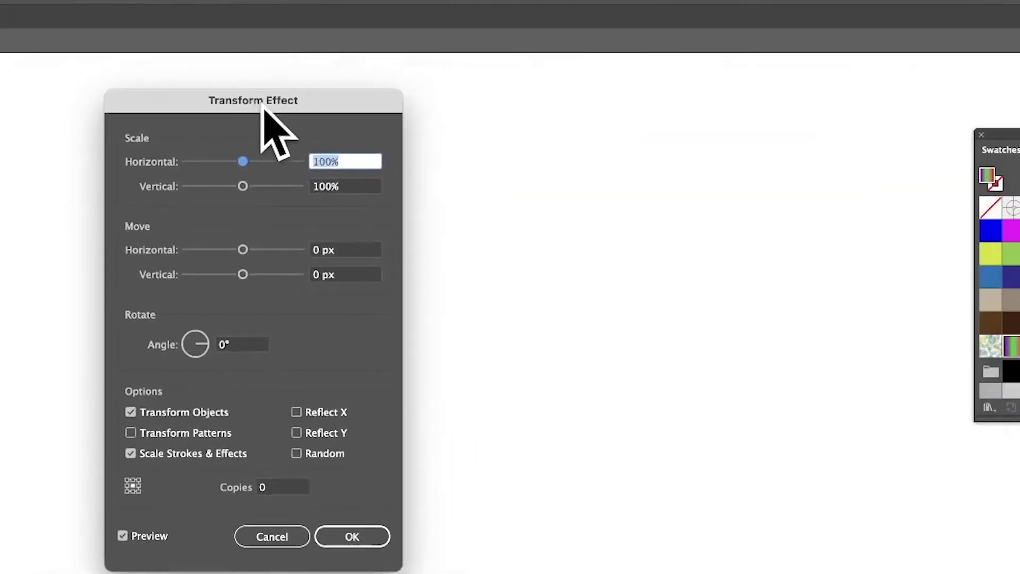
pyautogui.click(340, 250)
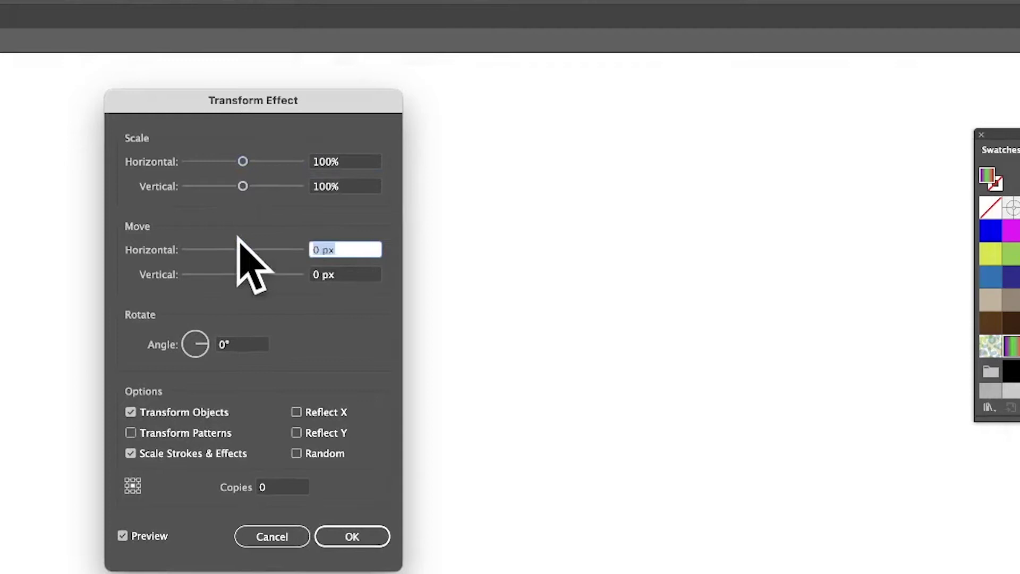
pyautogui.write('30')
pyautogui.press('Tab')
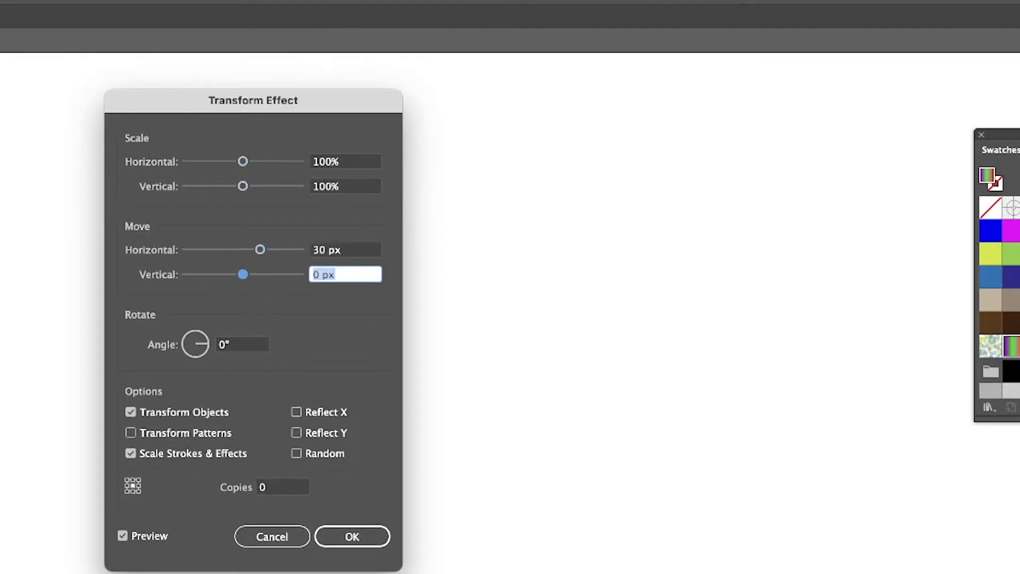
pyautogui.click(283, 487)
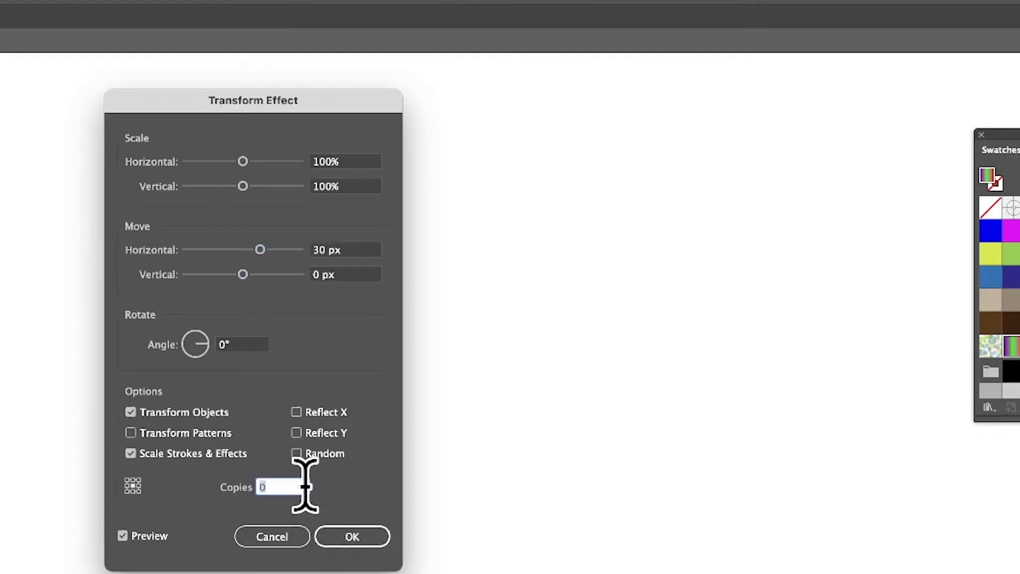
pyautogui.write('50')
pyautogui.press('Tab')
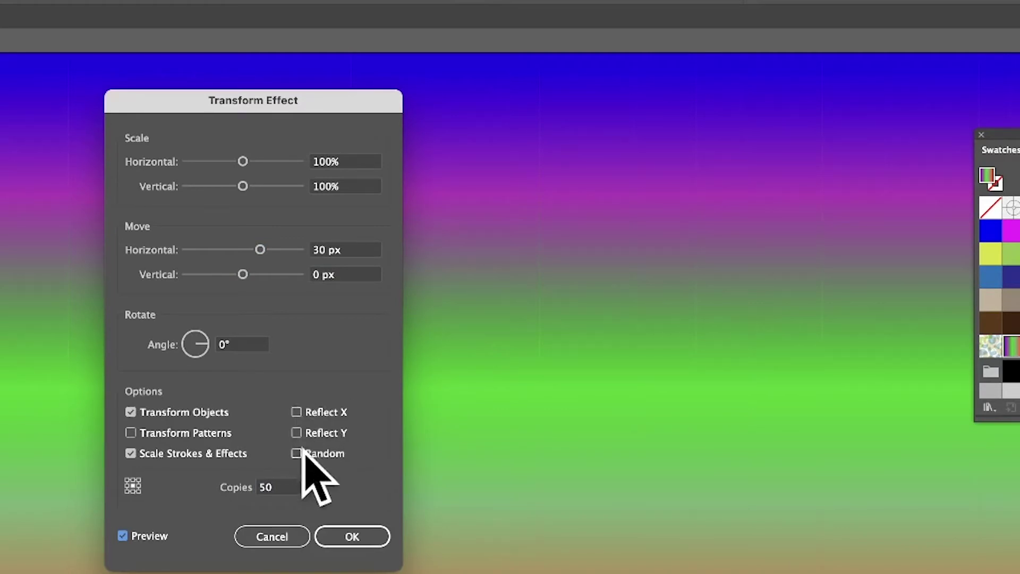
pyautogui.click(297, 432)
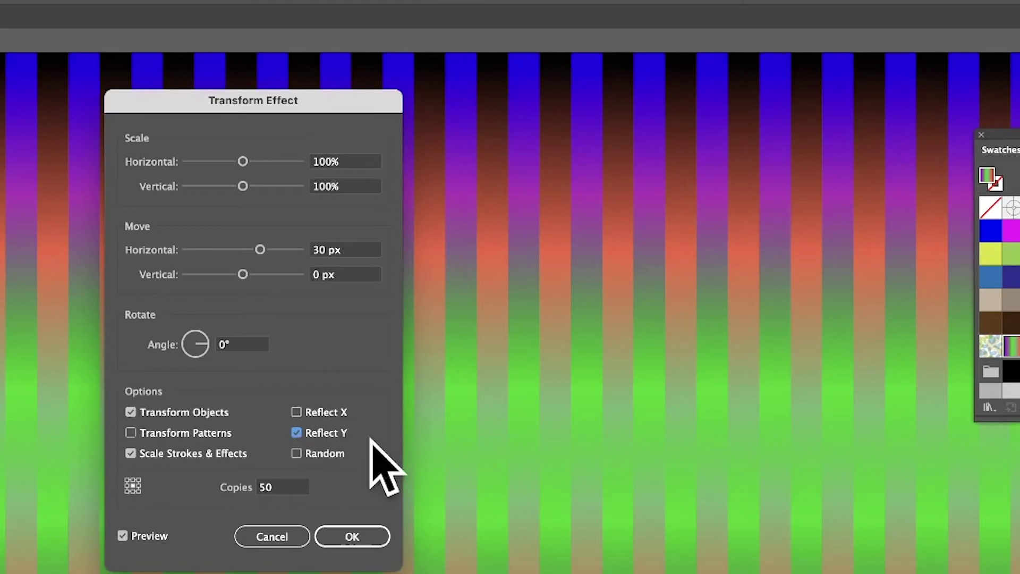
pyautogui.click(352, 535)
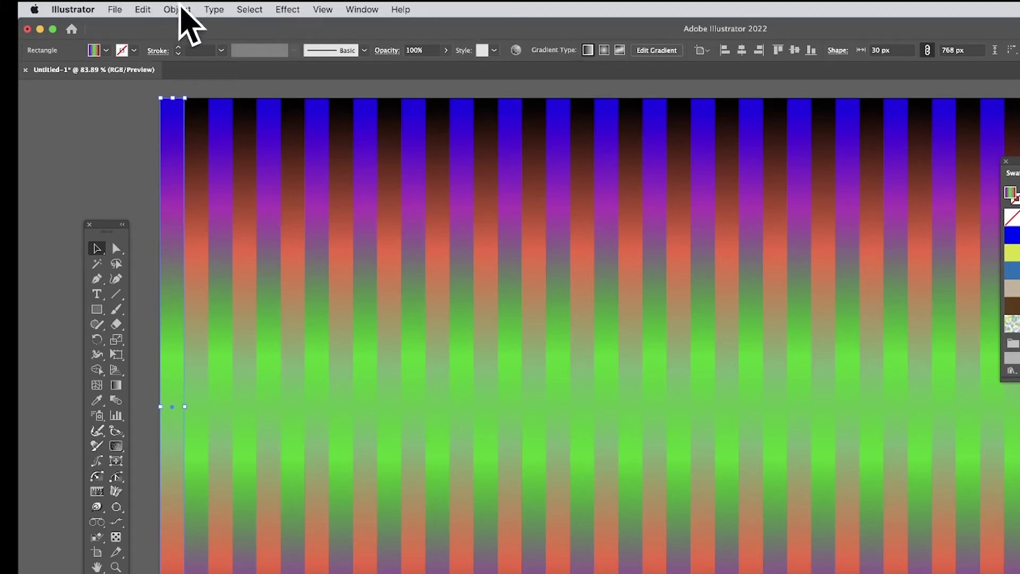
# - Expand the Transform effect's appearance into a 1530 px wide group of gradient strips
pyautogui.click(181, 9)
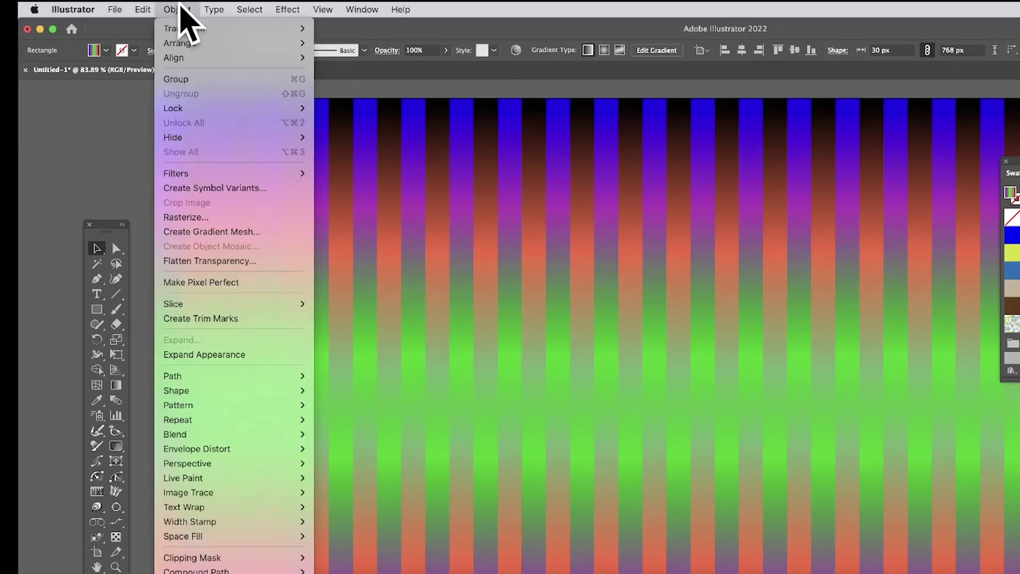
pyautogui.click(237, 355)
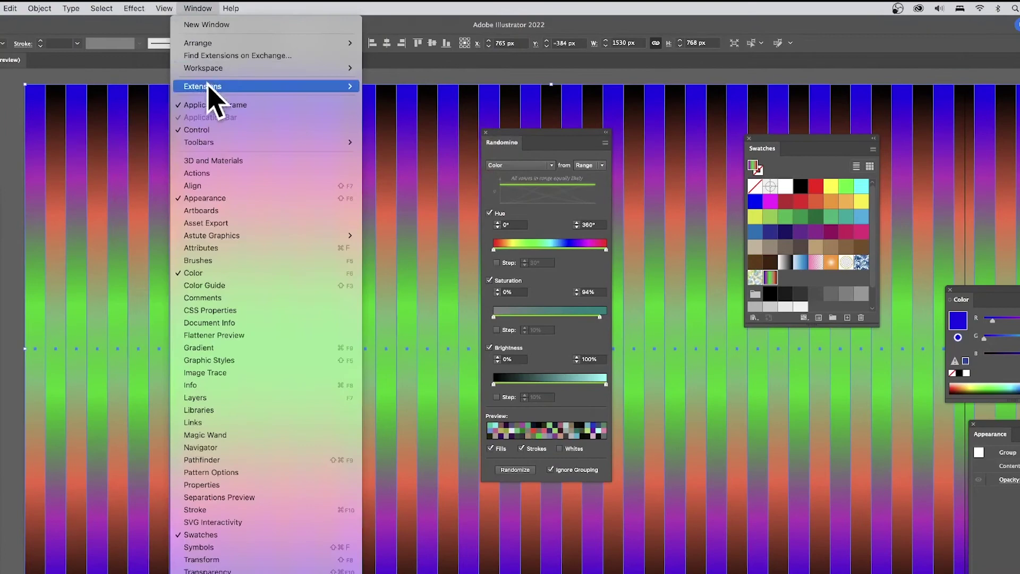
# - Open the Randomino panel and keep colour as the property to randomise
pyautogui.moveTo(233, 237)
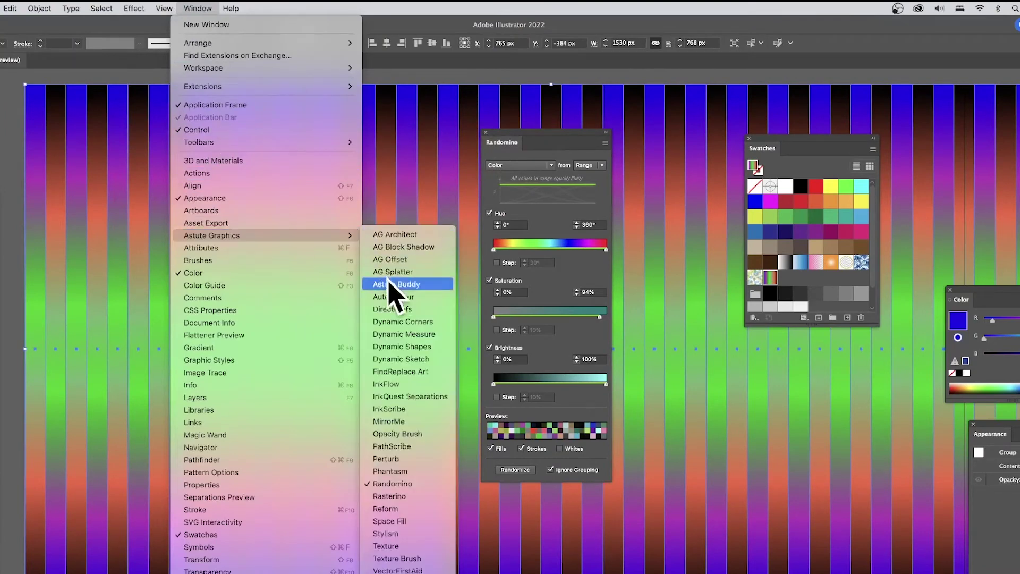
pyautogui.click(392, 484)
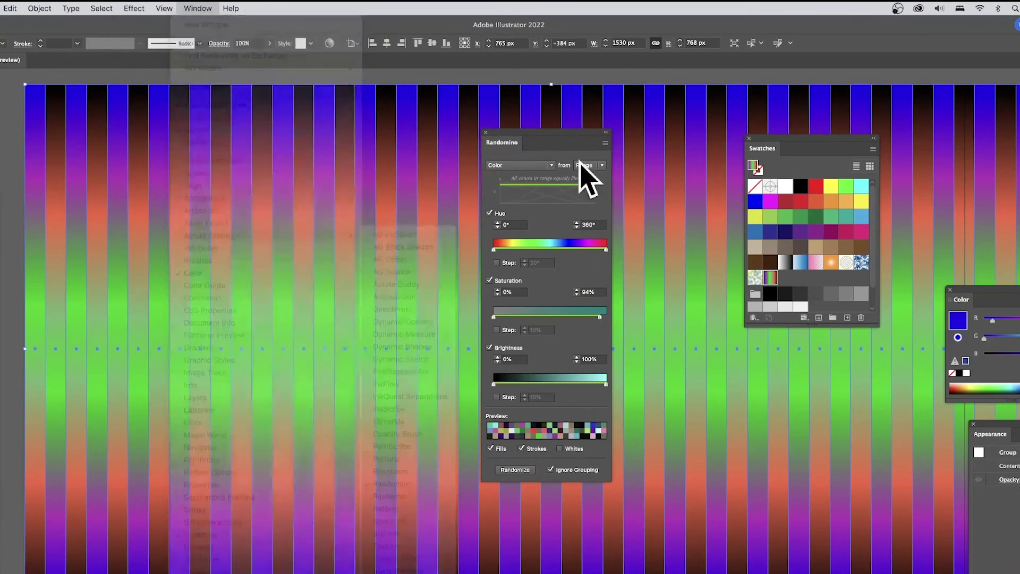
pyautogui.click(523, 60)
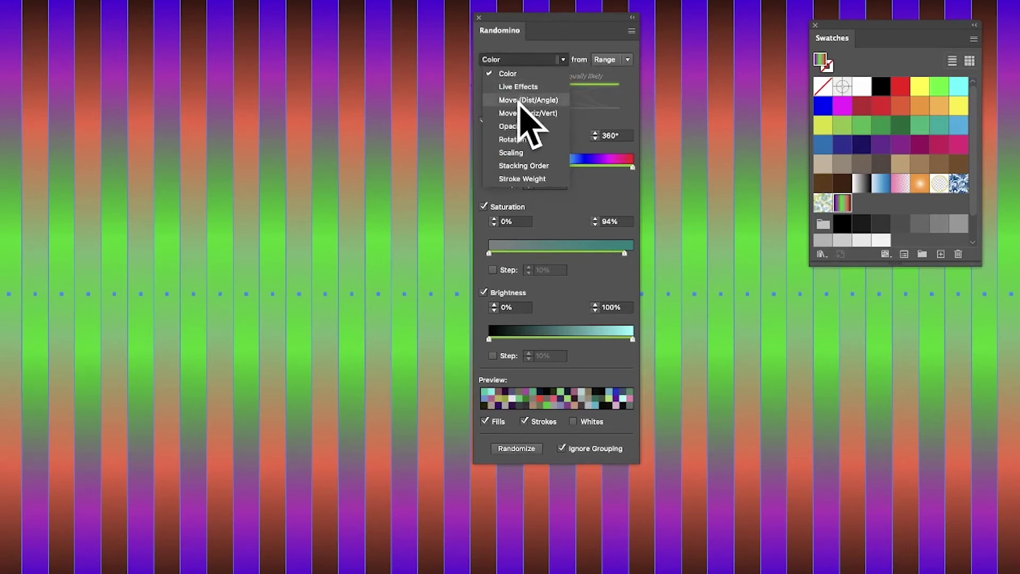
pyautogui.click(542, 72)
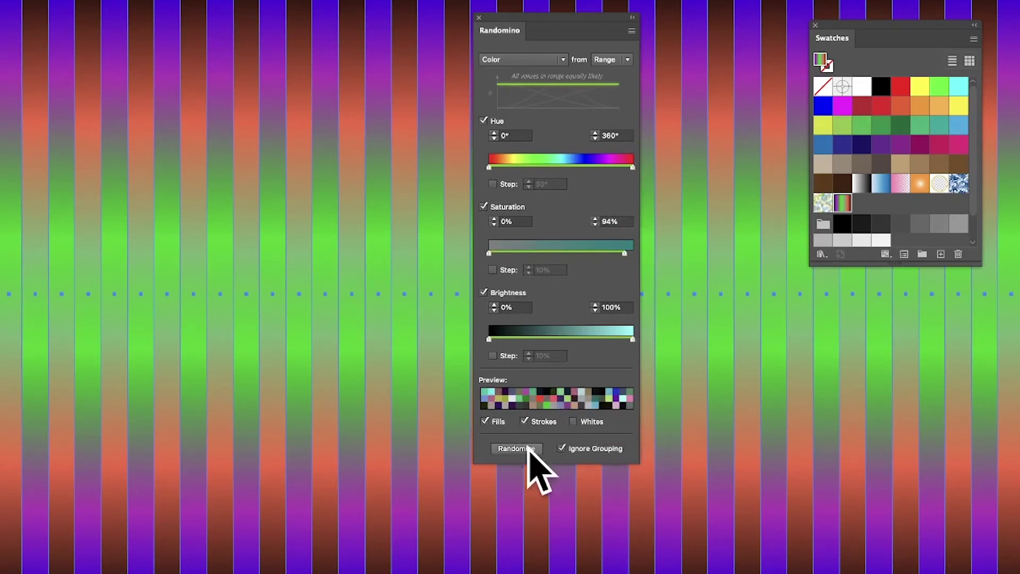
# - Randomize the stripes' gradient colours eight times until a pleasing mix appears
pyautogui.click(516, 449)
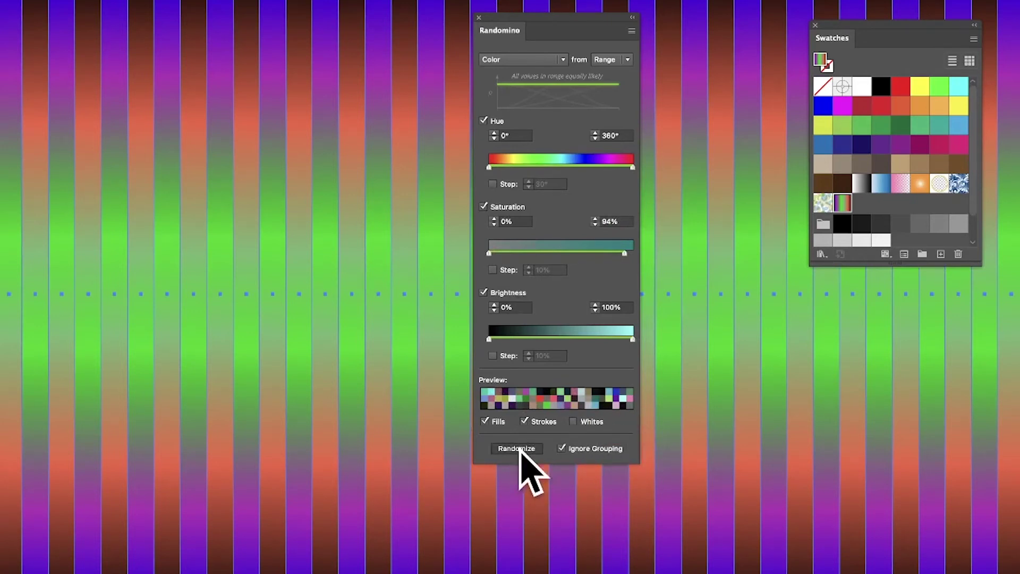
pyautogui.click(520, 450)
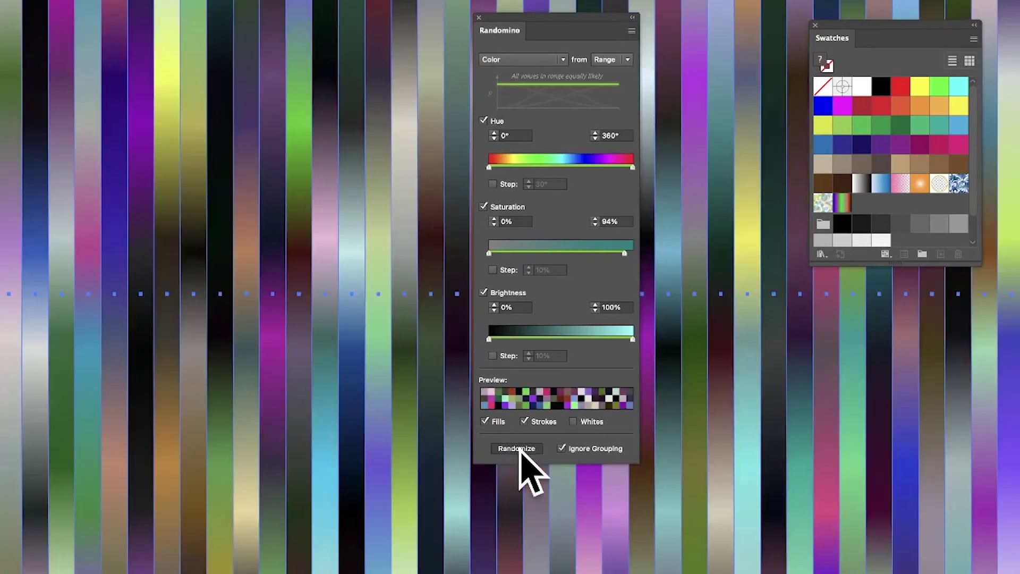
pyautogui.click(516, 449)
pyautogui.click(516, 449)
pyautogui.click(516, 449)
pyautogui.click(516, 449)
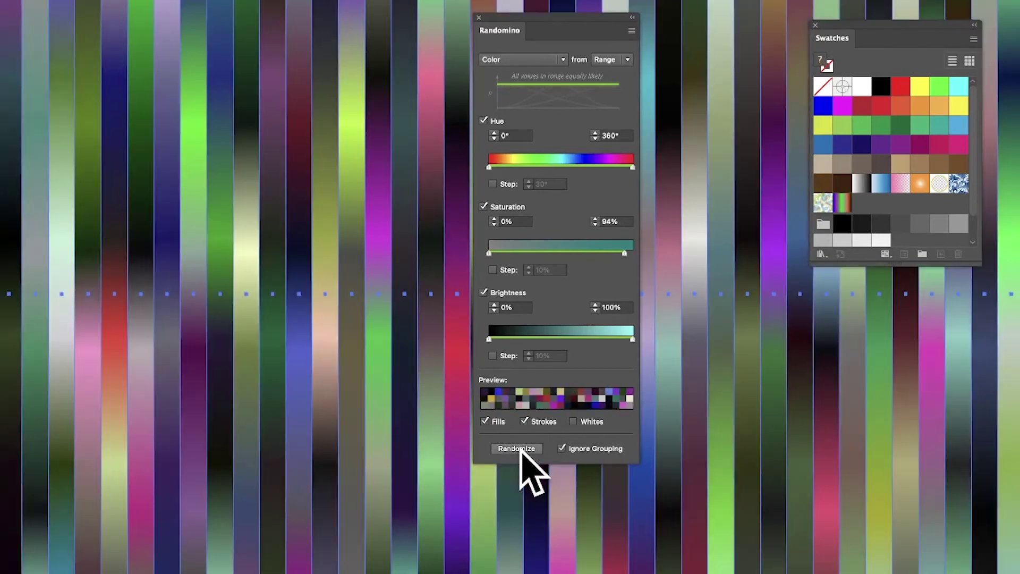
pyautogui.click(517, 449)
pyautogui.click(517, 449)
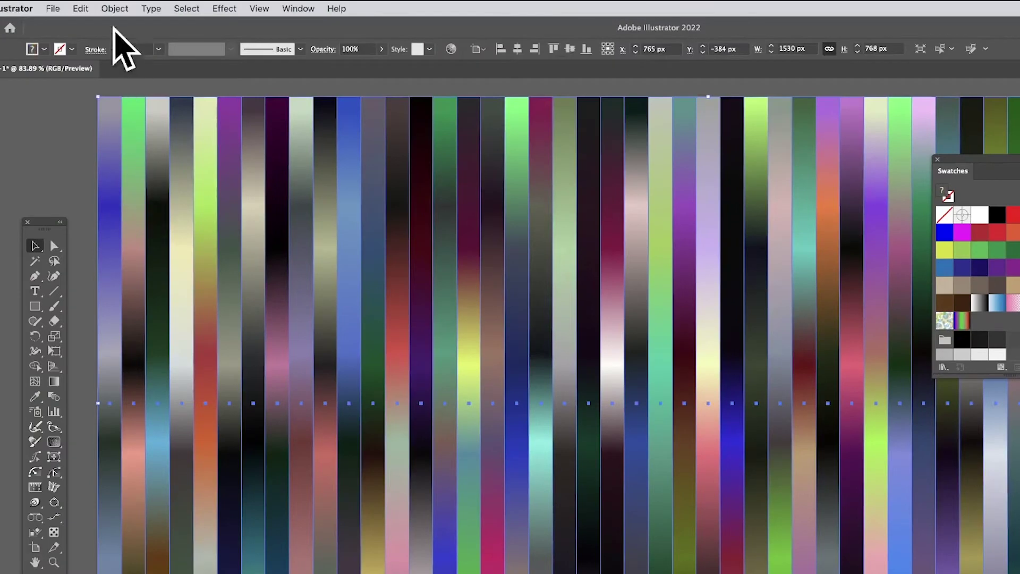
# - Ungroup the stripes and save the left-most stripe's gradient as a new swatch
pyautogui.click(116, 9)
pyautogui.click(126, 91)
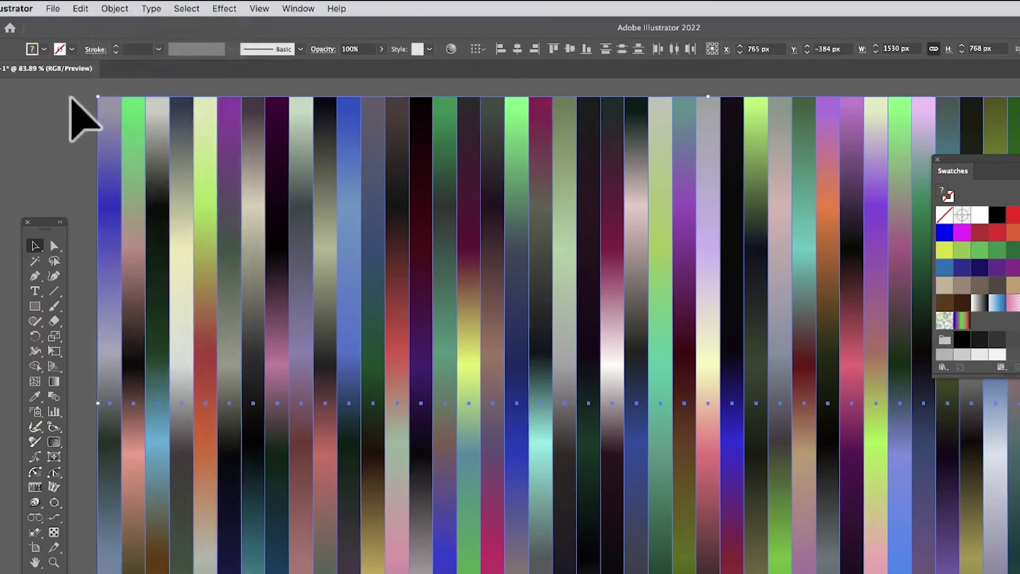
pyautogui.click(115, 121)
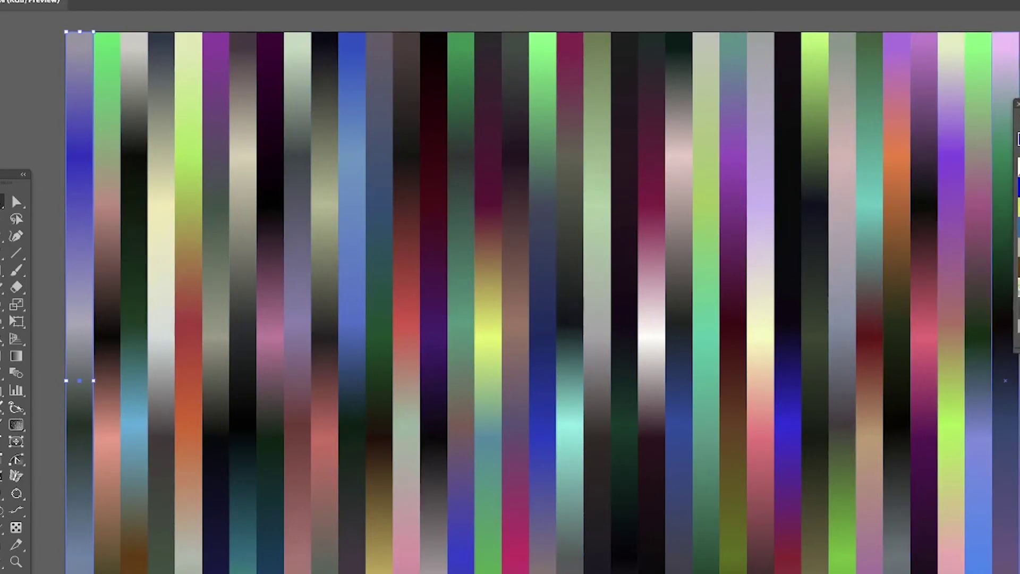
pyautogui.click(1016, 139)
pyautogui.moveTo(604, 92); pyautogui.dragTo(553, 103)
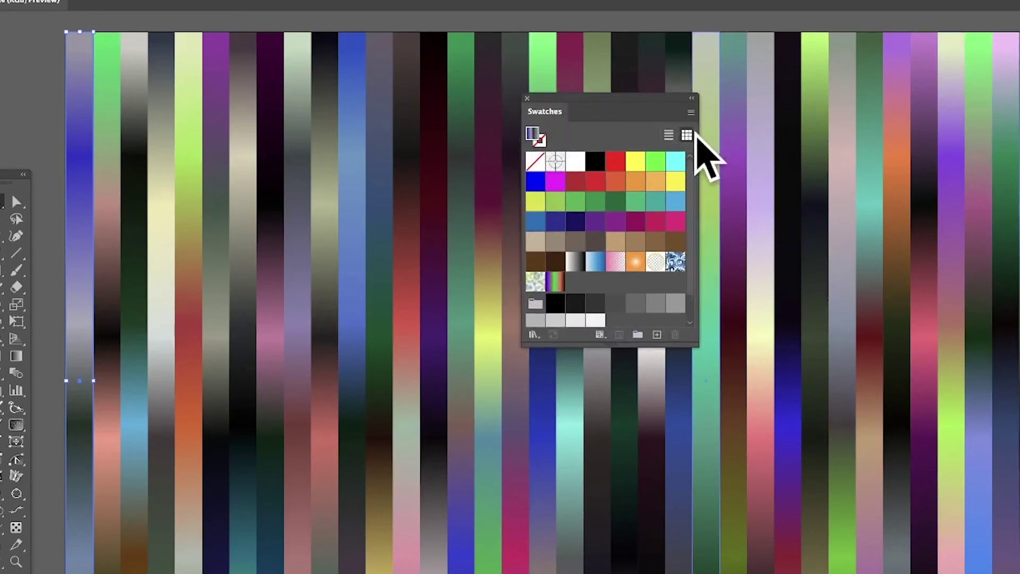
pyautogui.click(691, 112)
pyautogui.click(757, 113)
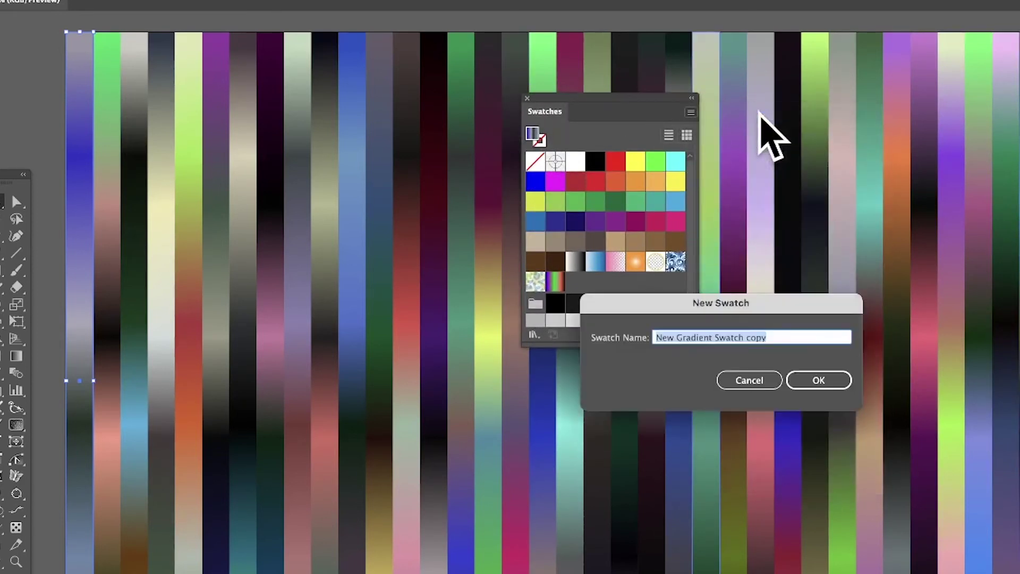
pyautogui.click(813, 382)
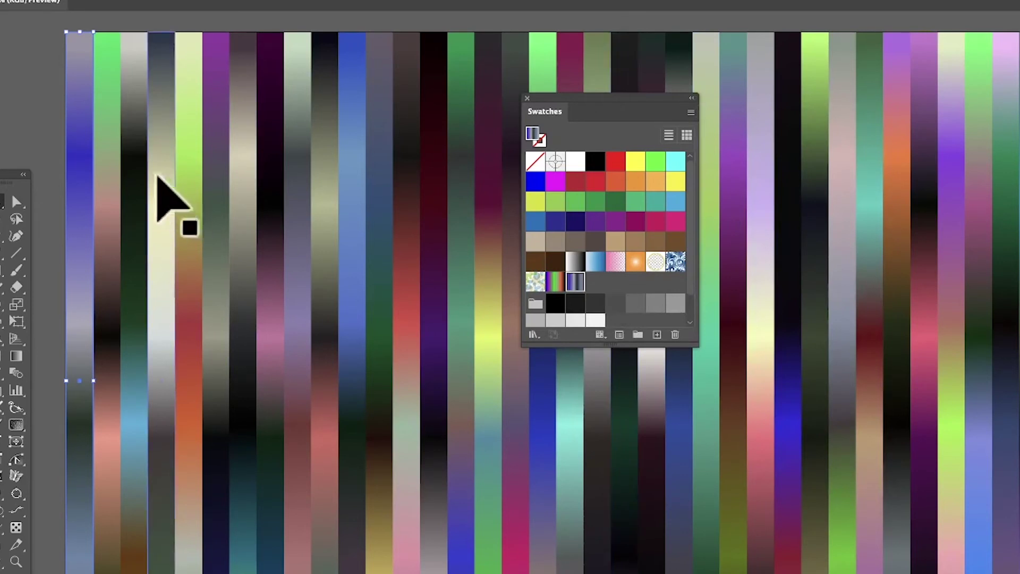
# - Save the second stripe's and a middle stripe's gradients as new swatches
pyautogui.click(107, 150)
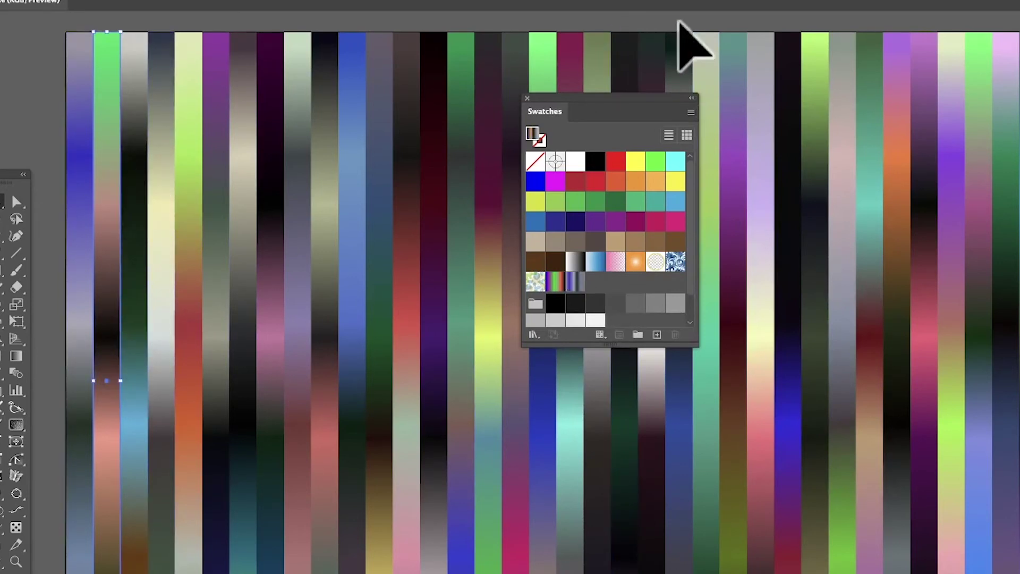
pyautogui.click(691, 113)
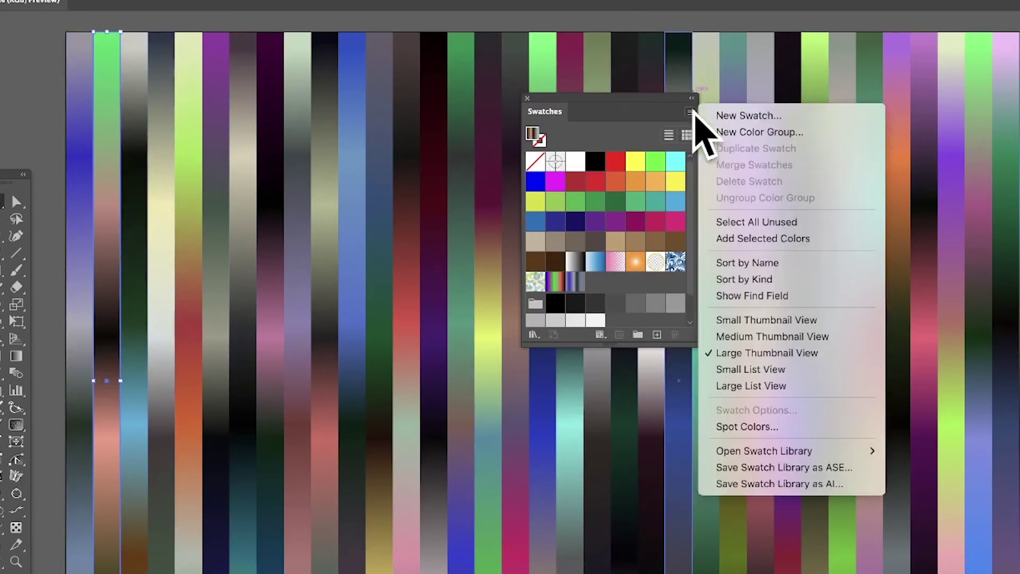
pyautogui.click(777, 114)
pyautogui.click(821, 380)
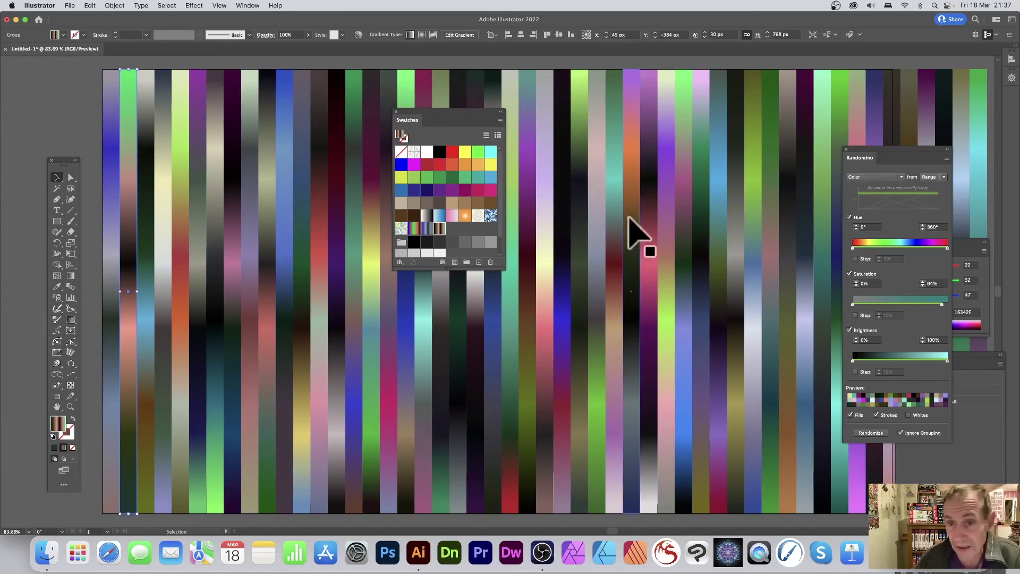
pyautogui.click(633, 166)
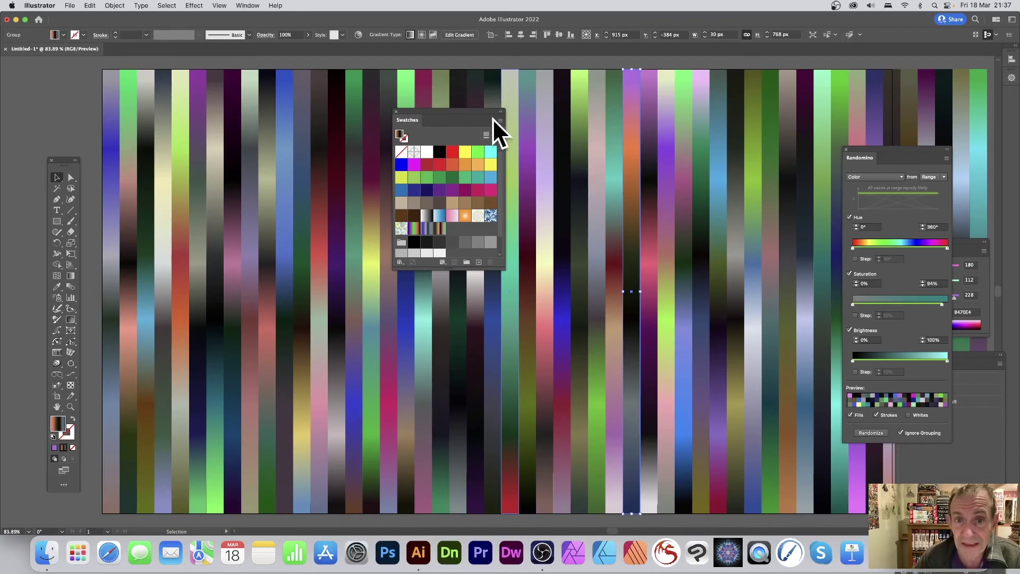
pyautogui.click(499, 120)
pyautogui.click(556, 124)
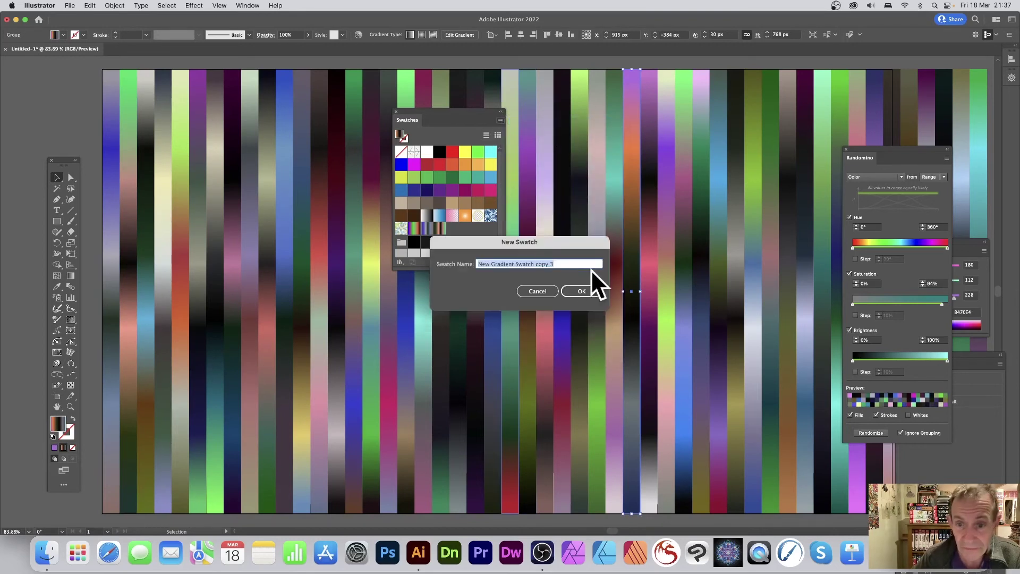
pyautogui.click(582, 291)
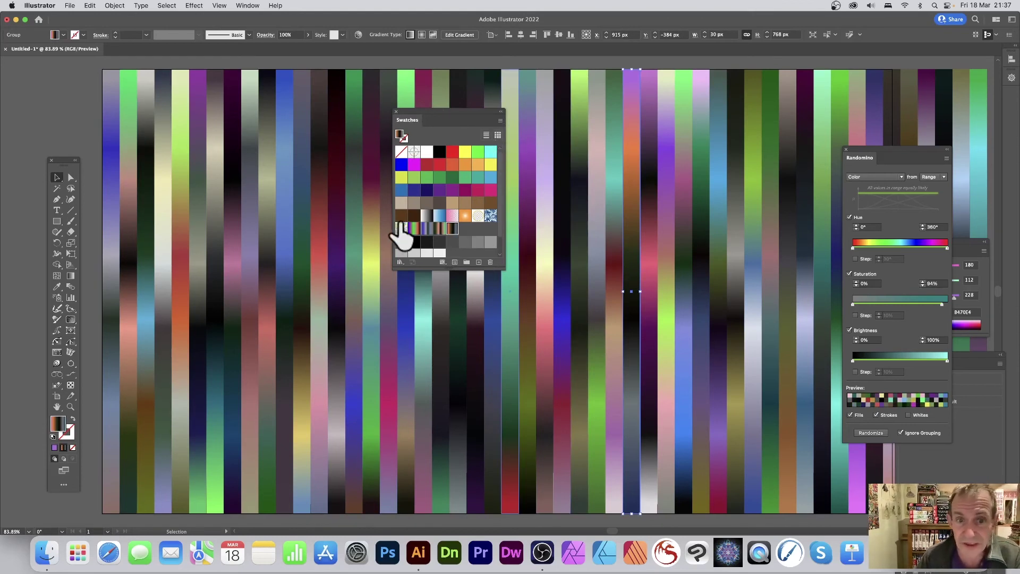
# - Apply a saved gradient swatch to a stripe and save a left-side stripe's gradient as a fourth swatch
pyautogui.moveTo(404, 229); pyautogui.dragTo(526, 249)
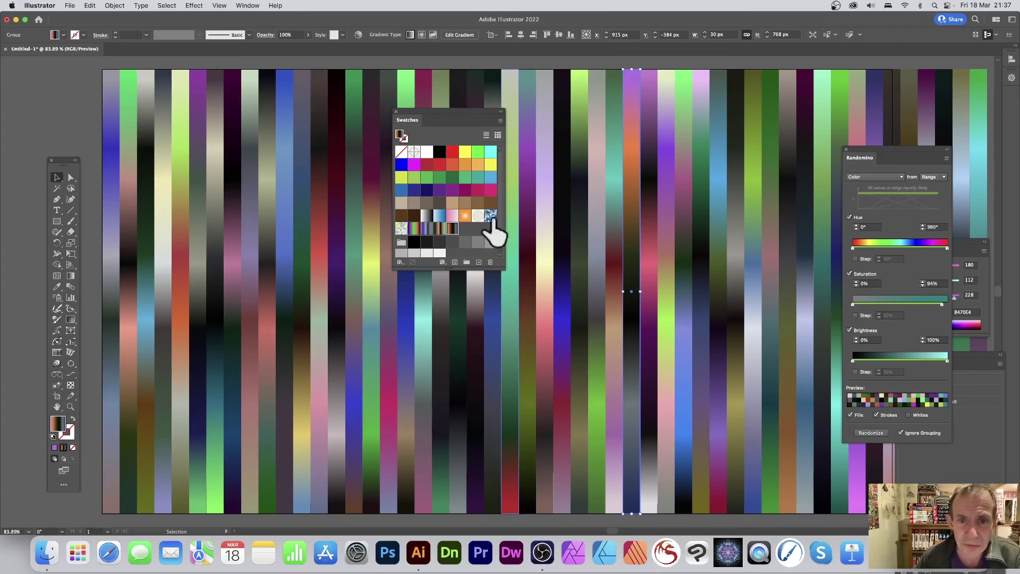
pyautogui.click(318, 242)
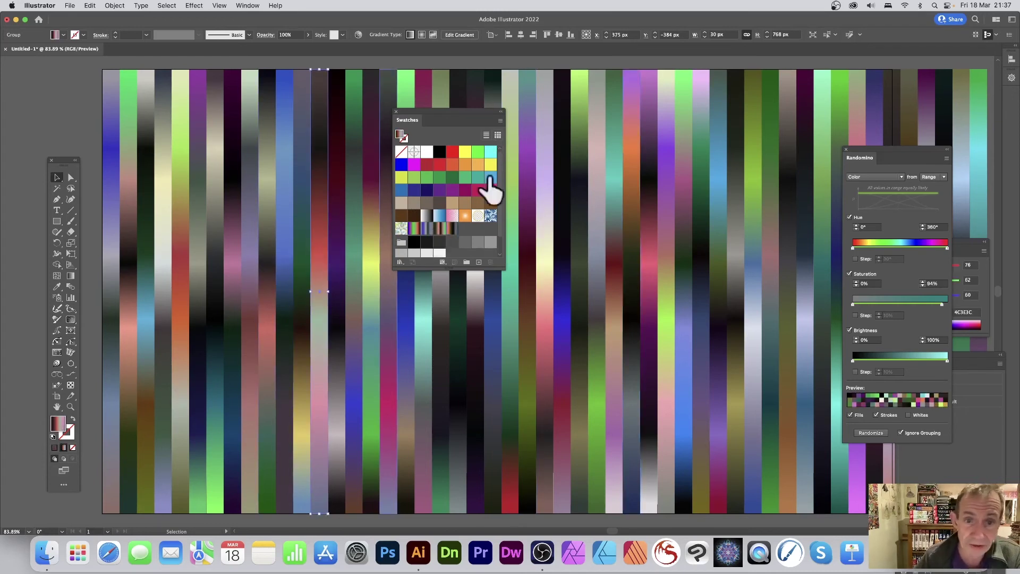
pyautogui.click(500, 121)
pyautogui.click(534, 124)
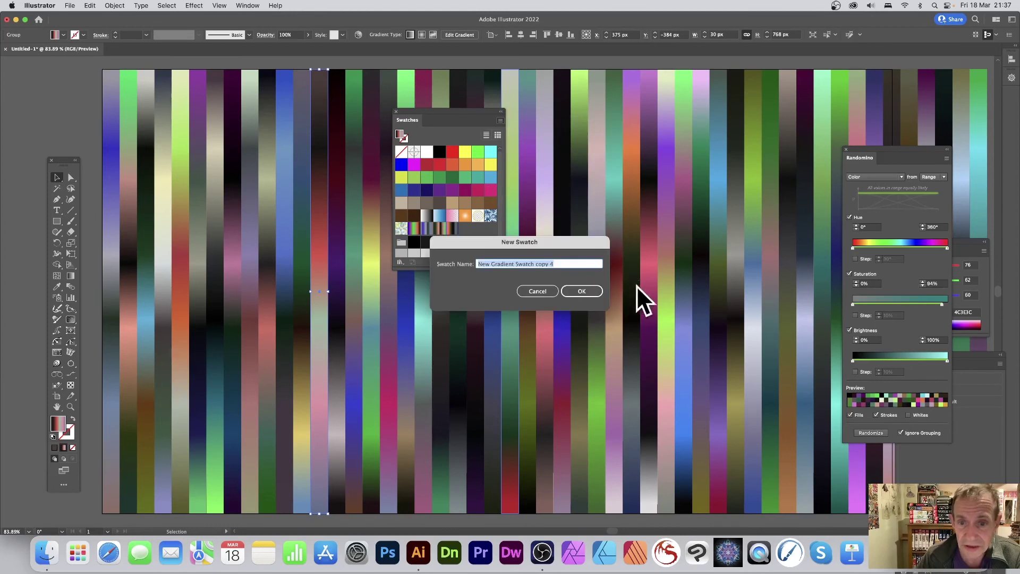
pyautogui.click(582, 291)
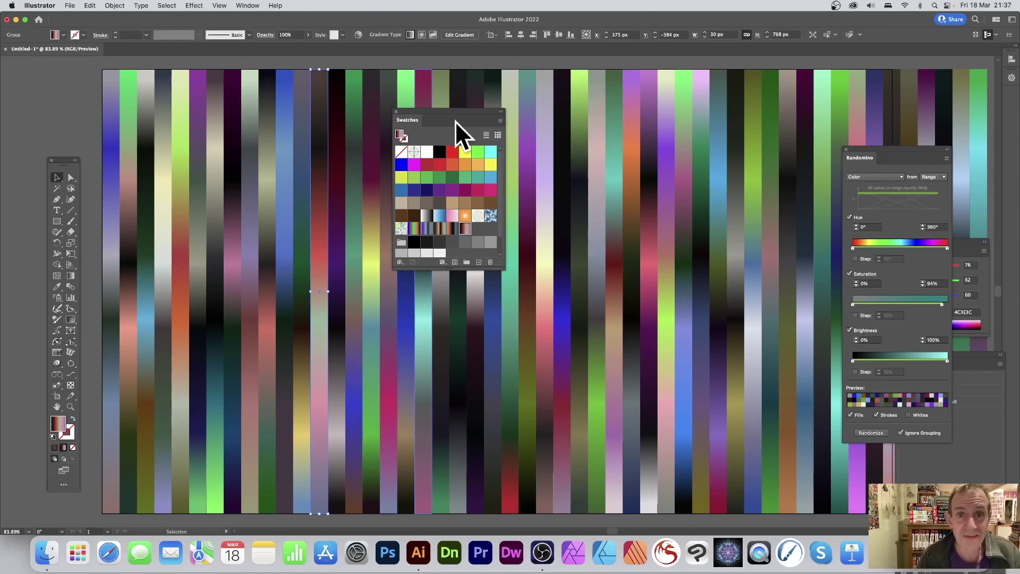
pyautogui.moveTo(440, 152); pyautogui.dragTo(384, 136)
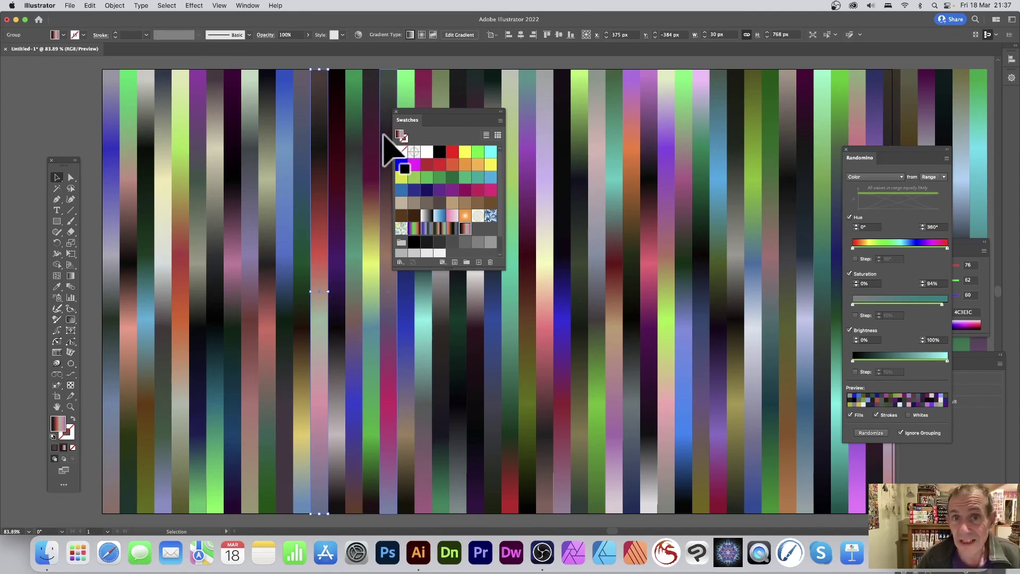
pyautogui.moveTo(383, 136); pyautogui.dragTo(387, 133)
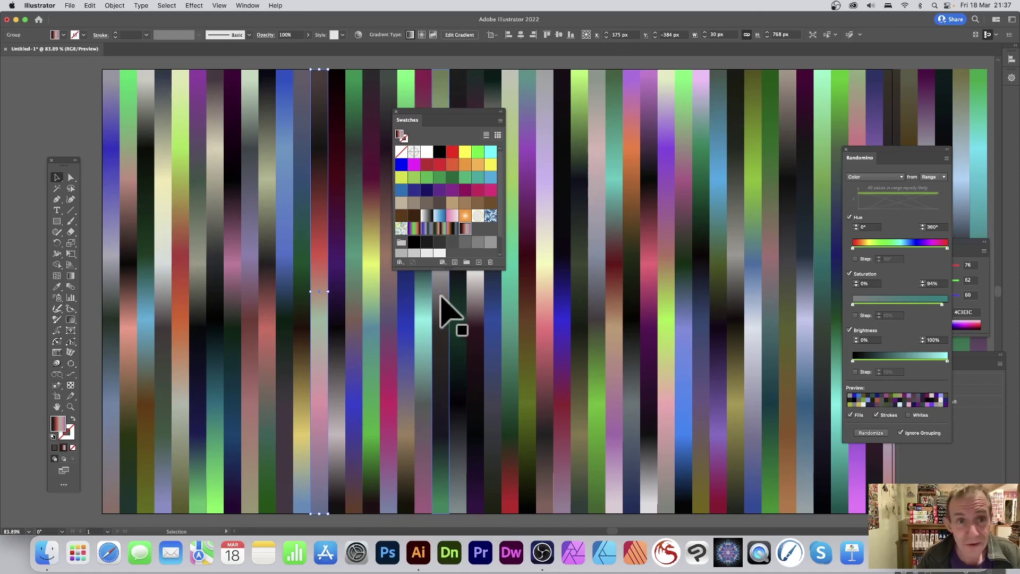
# - Re-randomize the 390 px left stripe group's colours four times with Randomino
pyautogui.click(255, 144)
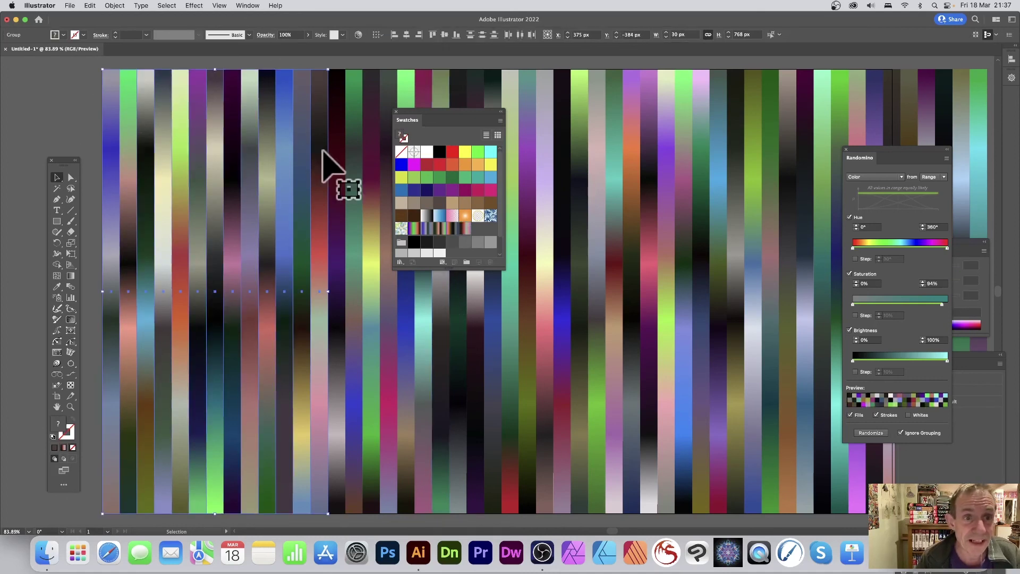
pyautogui.moveTo(887, 154); pyautogui.dragTo(560, 103)
pyautogui.click(554, 363)
pyautogui.click(553, 363)
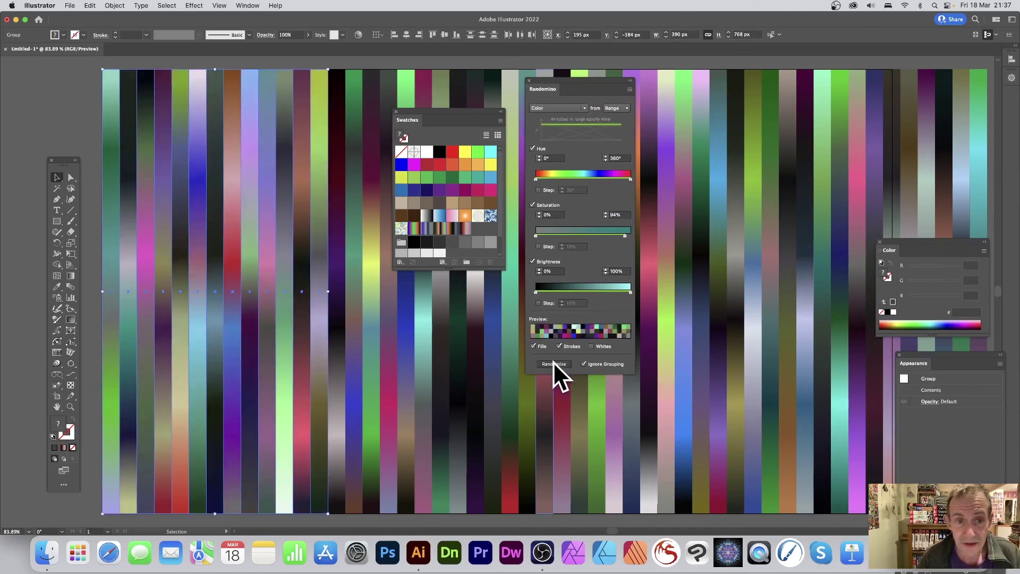
pyautogui.click(554, 363)
pyautogui.click(553, 363)
pyautogui.click(553, 364)
pyautogui.click(553, 363)
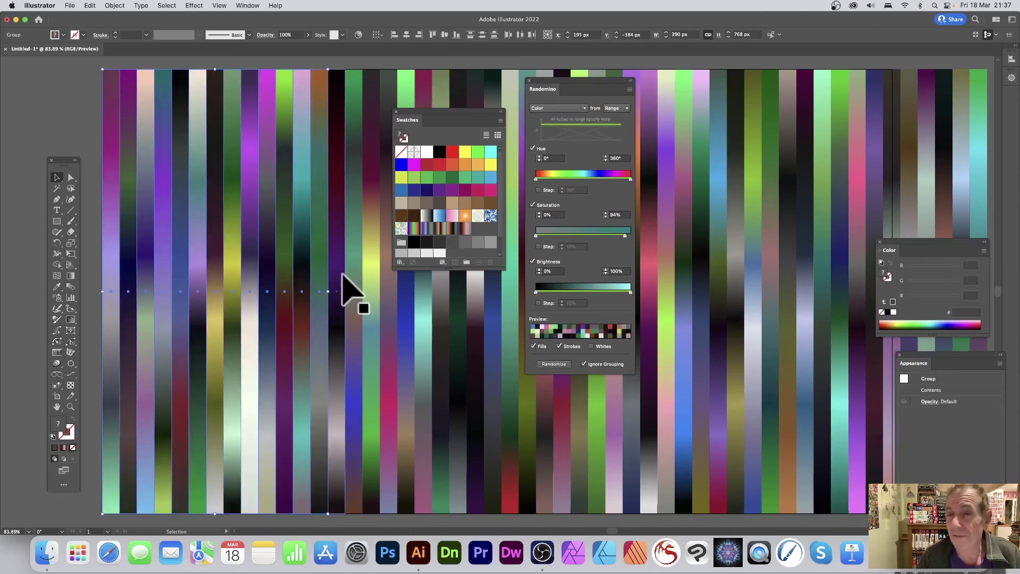